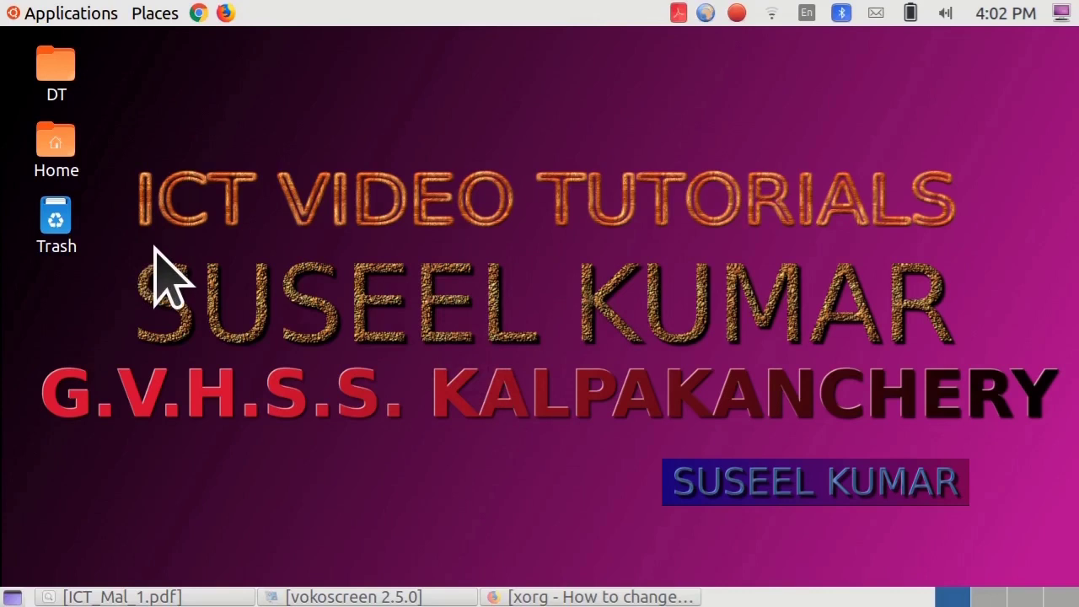
Step: Launch GIMP from the Graphics applications menu and reposition its image window
click(89, 15)
mouse_move(61, 146)
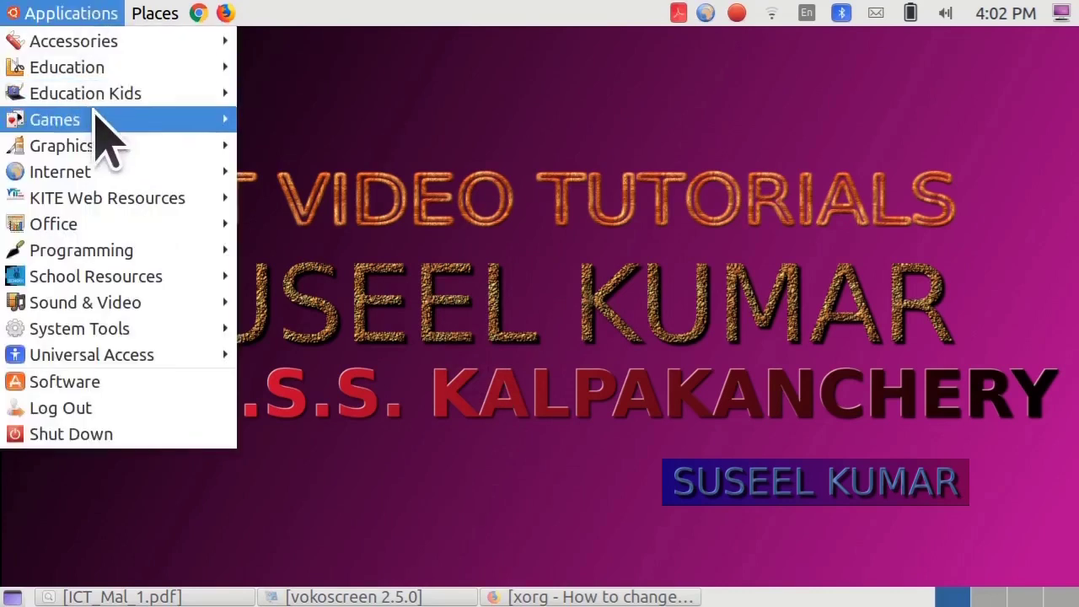
click(367, 200)
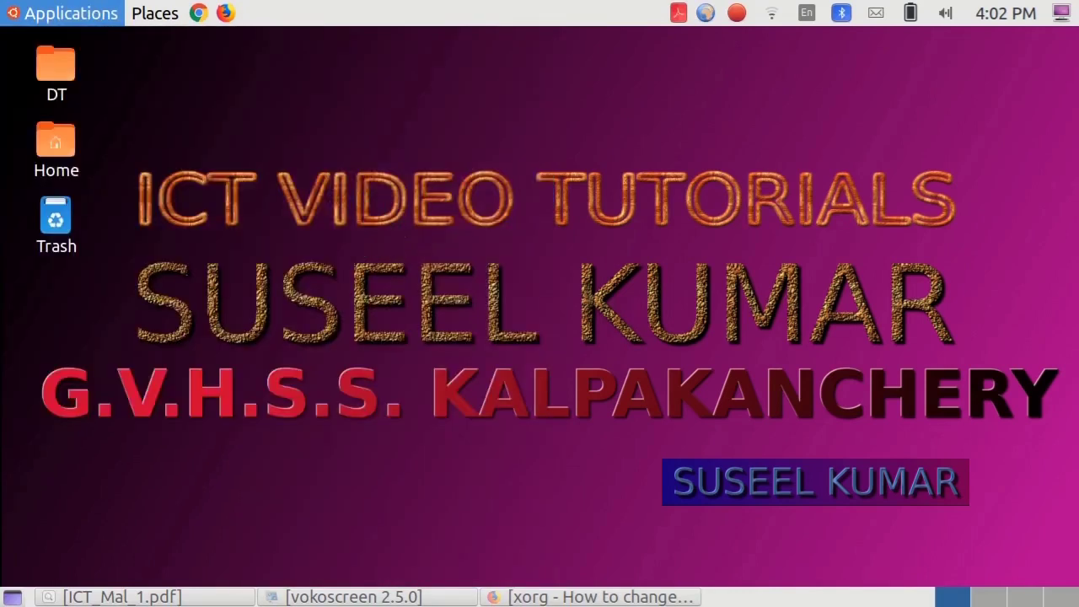
drag(442, 66, 541, 131)
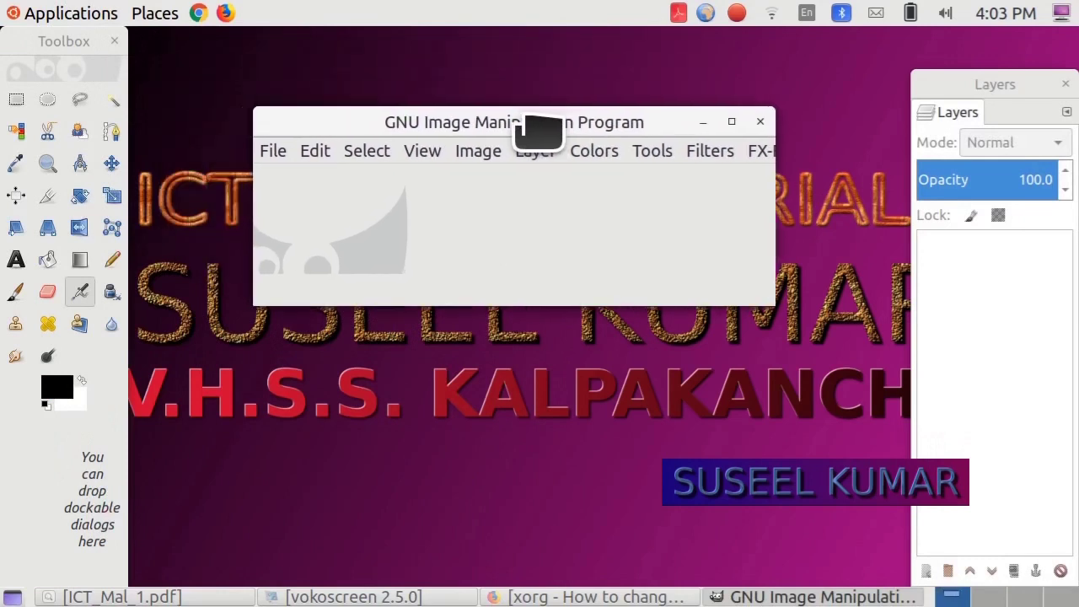
Step: Create a new image 4 pixels wide and 2 pixels high
click(275, 152)
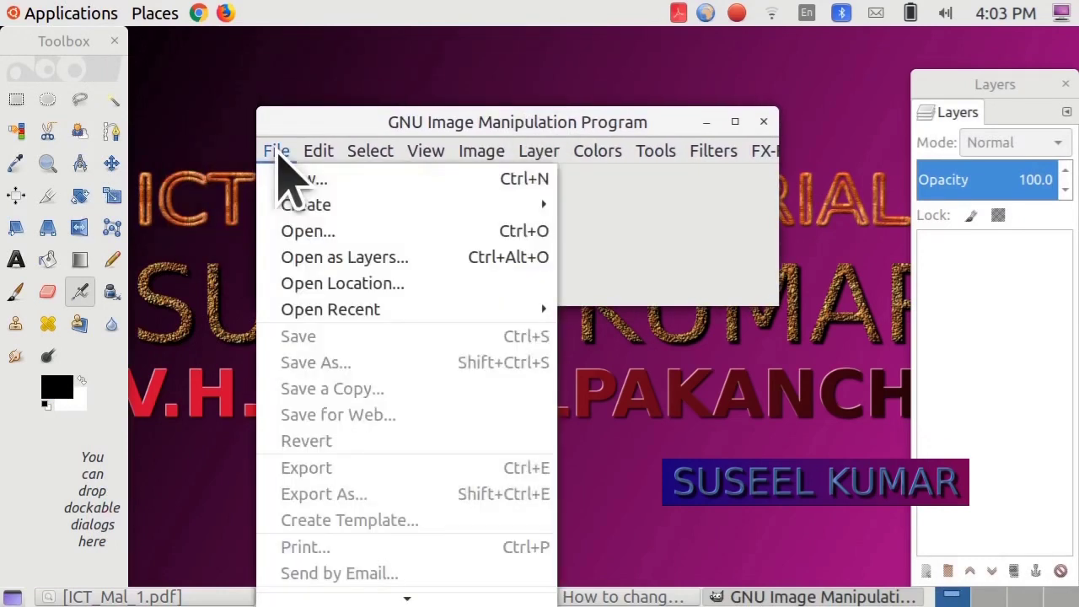
click(319, 179)
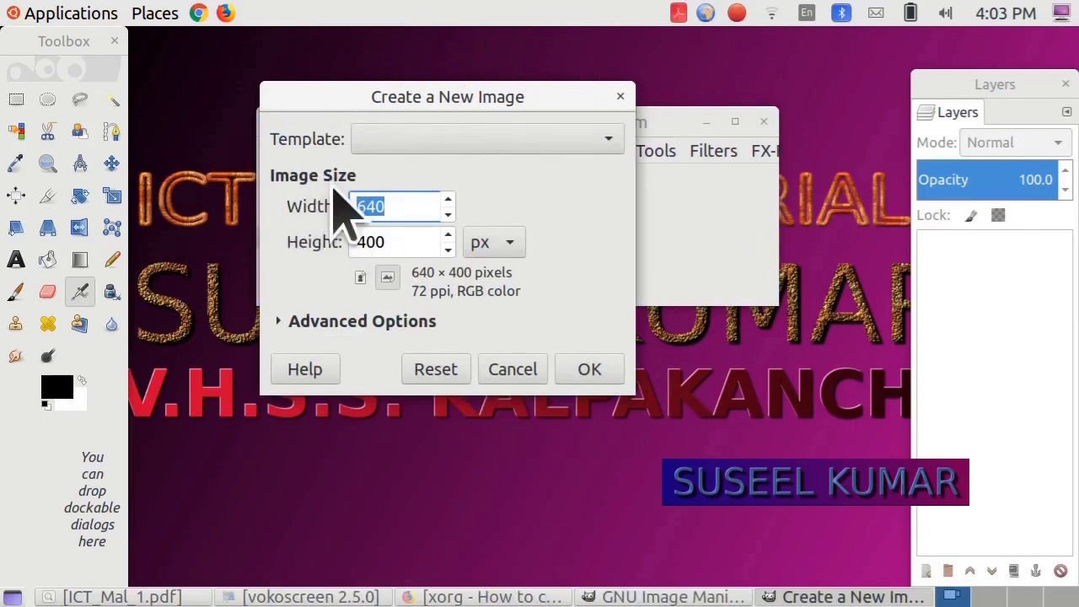
text(4)
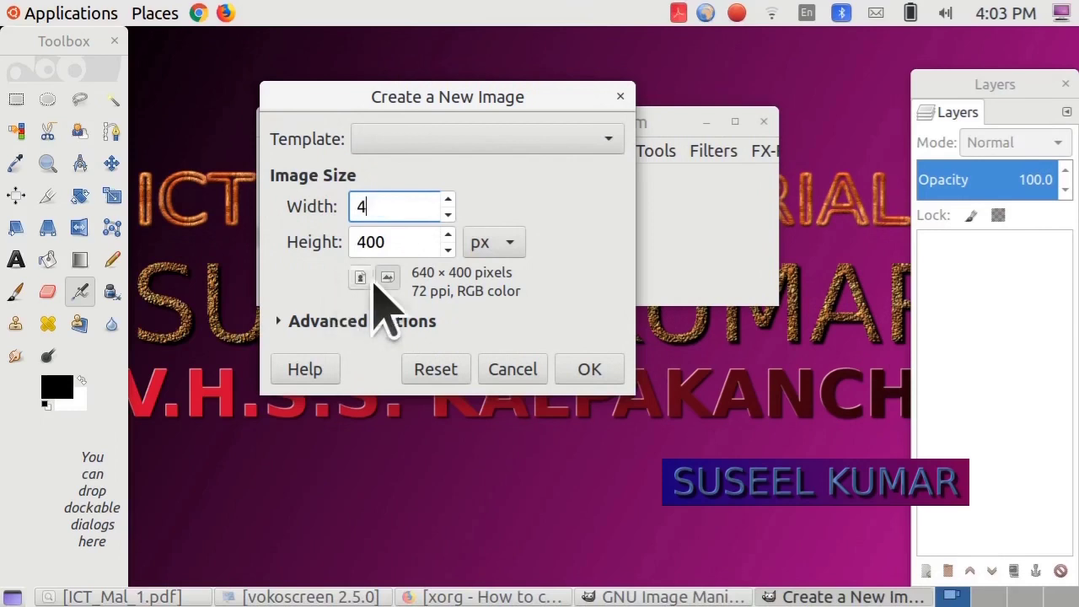
key(Tab)
text(2)
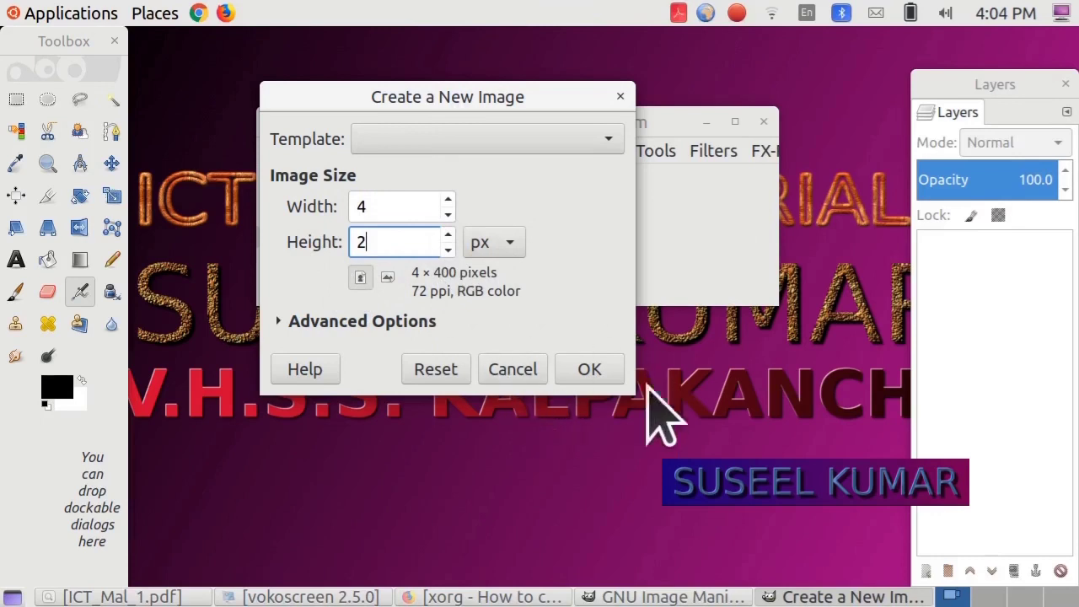
click(595, 366)
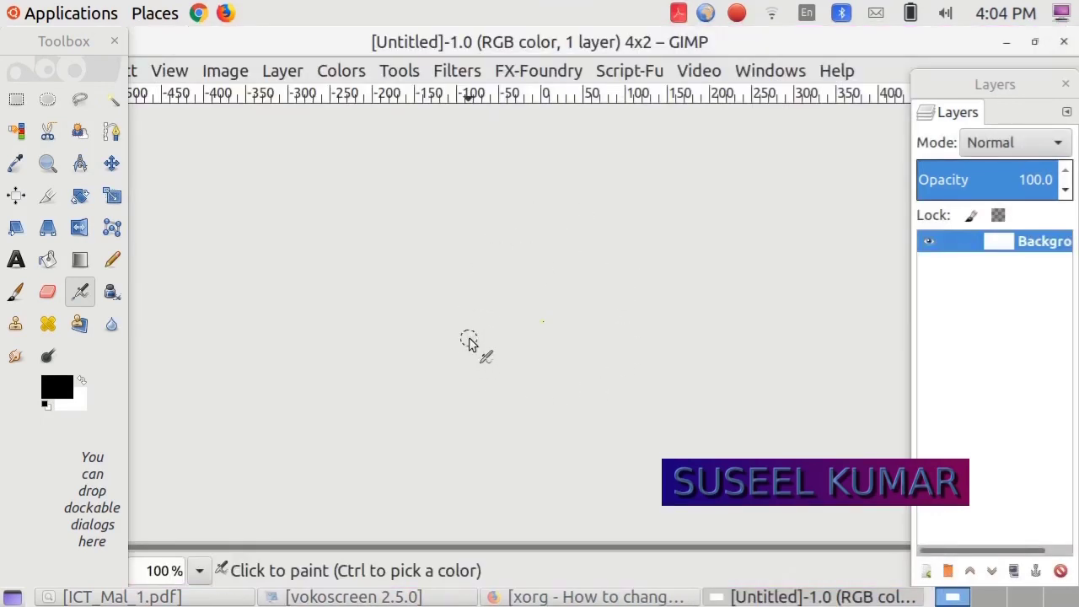
Step: Zoom the blank white 4×2 canvas in to 18000%
scroll(540, 352, up, 3)
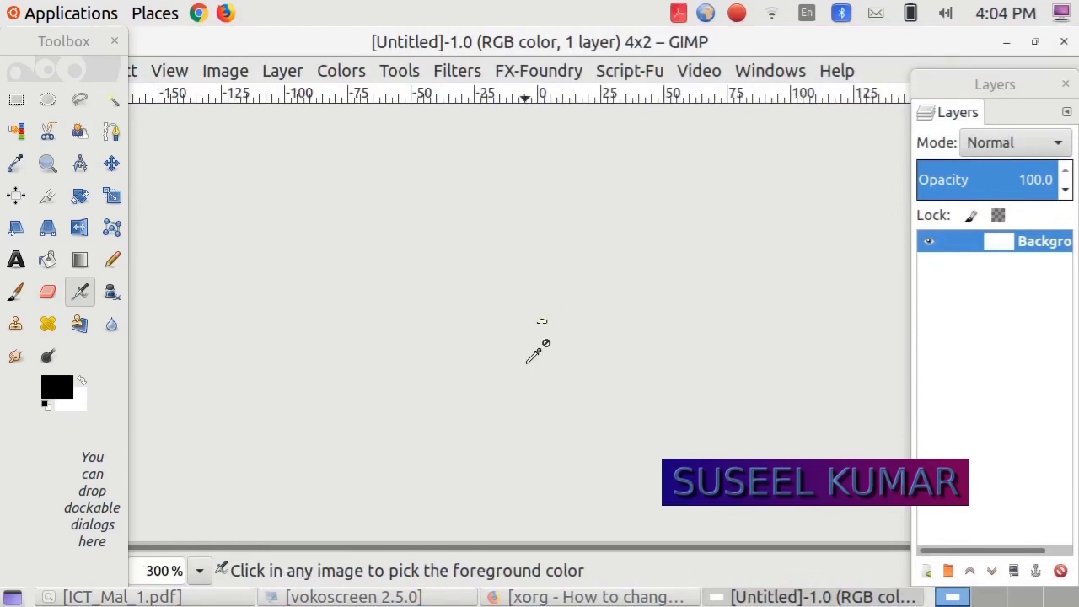
scroll(620, 350, up, 10)
scroll(664, 379, up, 2)
scroll(664, 379, up, 2)
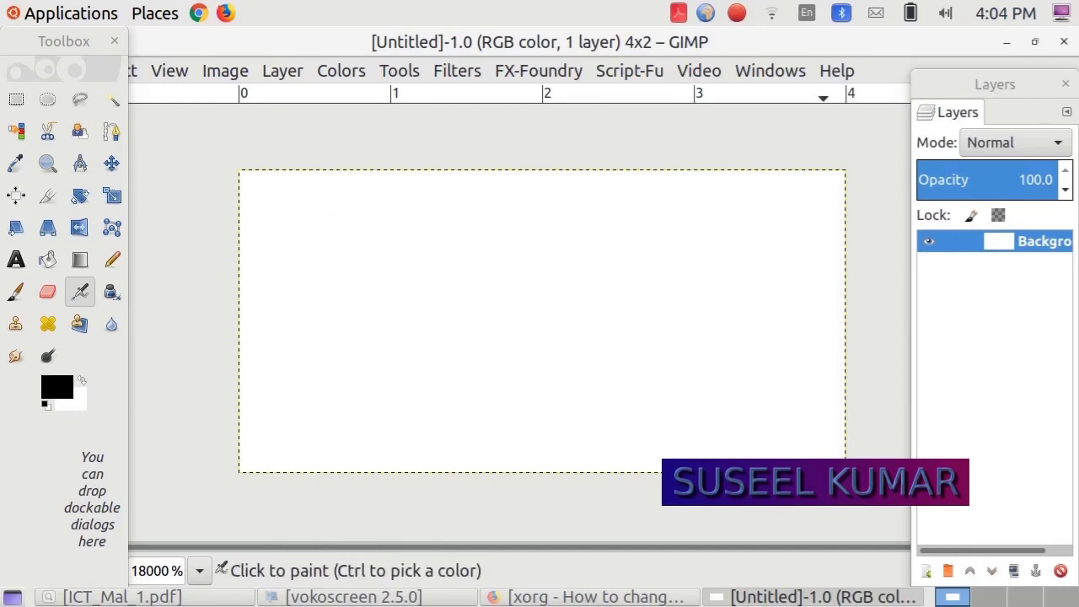
Step: Fill the 4×2 image with a Blend gradient from top-right to bottom-left corner
click(82, 265)
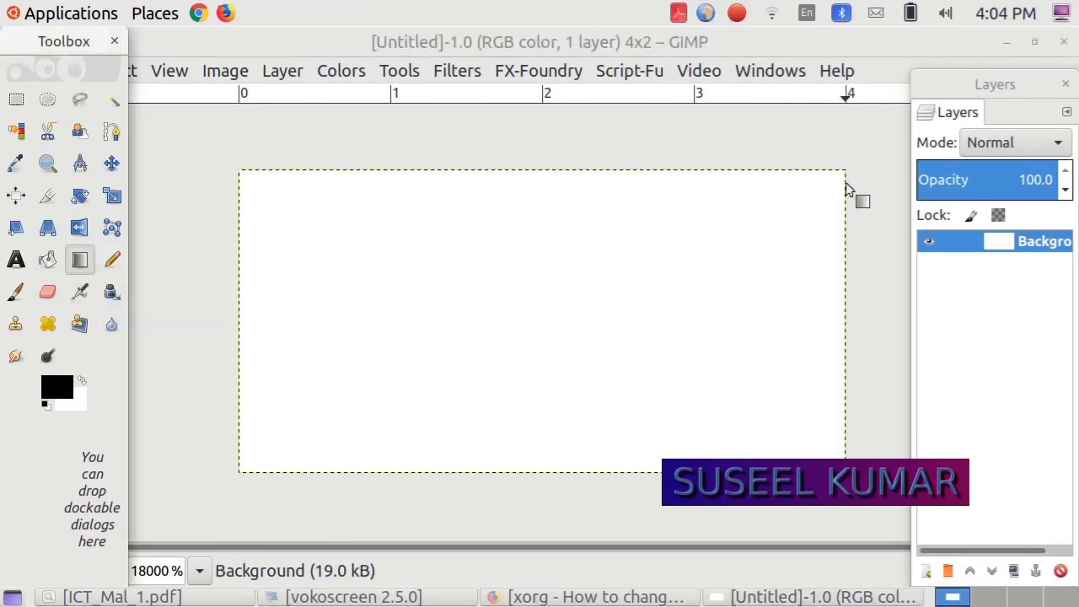
drag(846, 182, 299, 470)
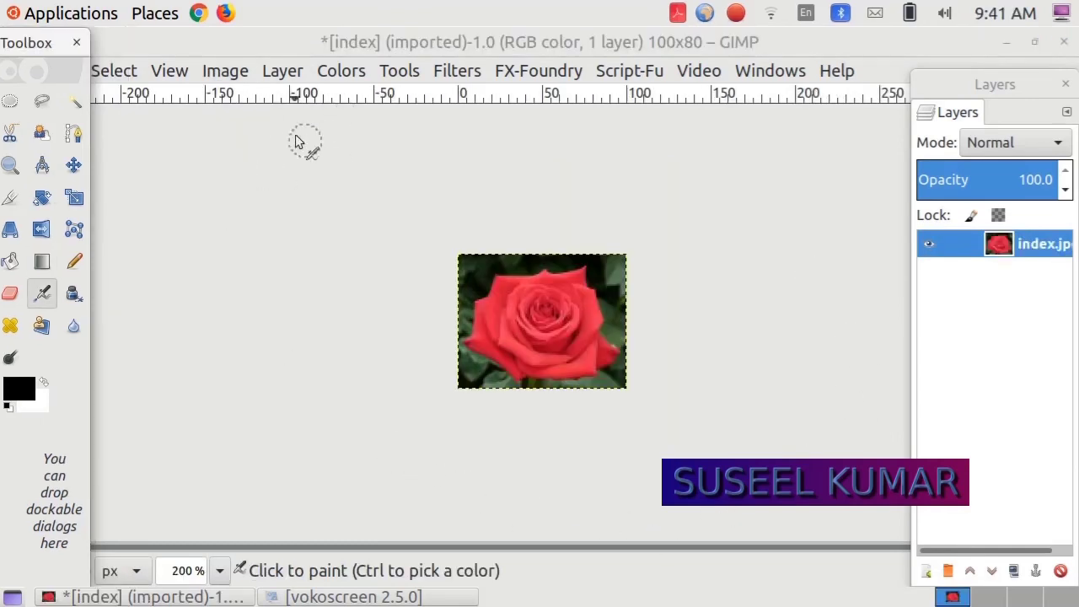
Step: Zoom the rose photo to 3200% and back to about 1600% to show square pixels
click(226, 74)
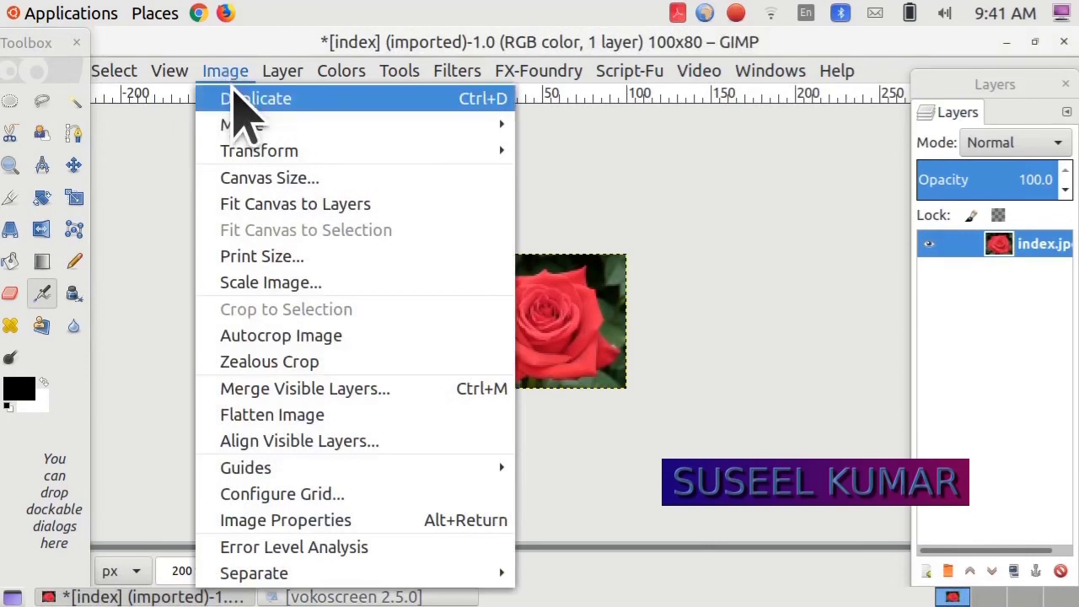
click(614, 402)
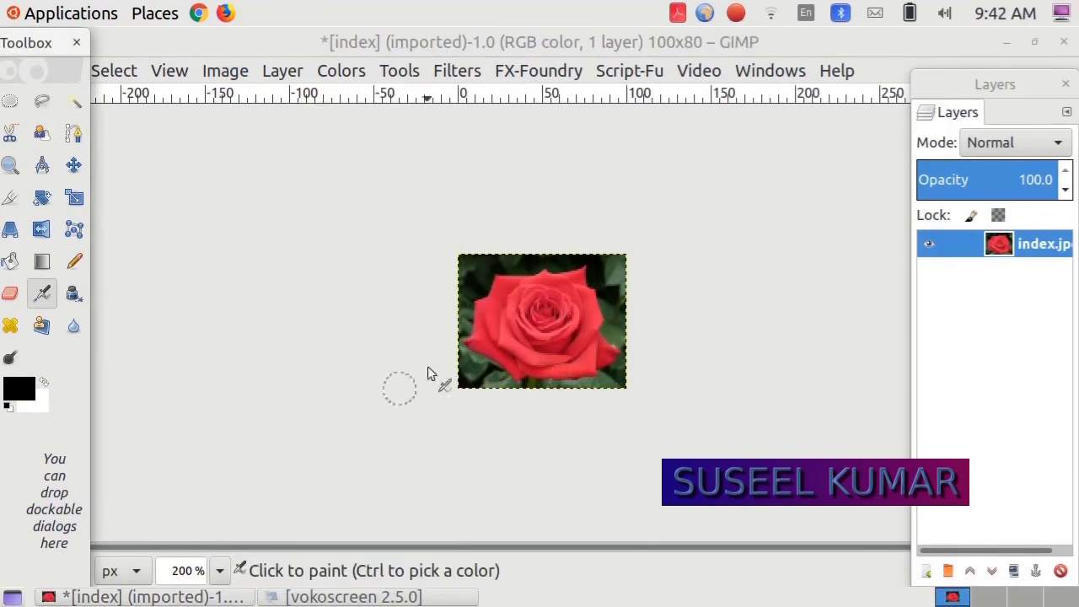
scroll(649, 413, up, 3)
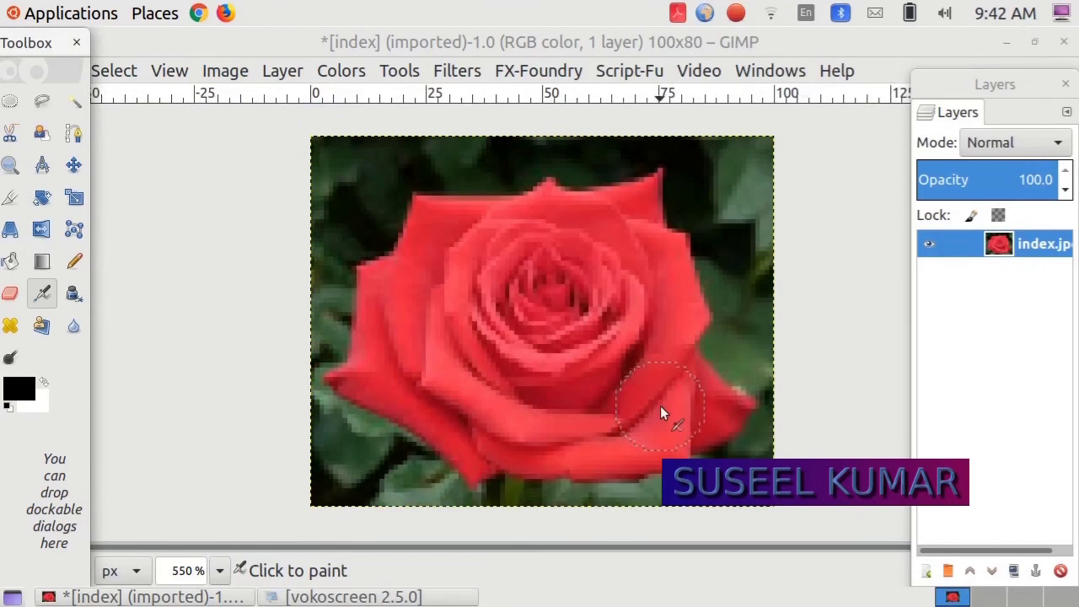
scroll(661, 406, up, 1)
scroll(661, 406, up, 1)
scroll(663, 404, up, 3)
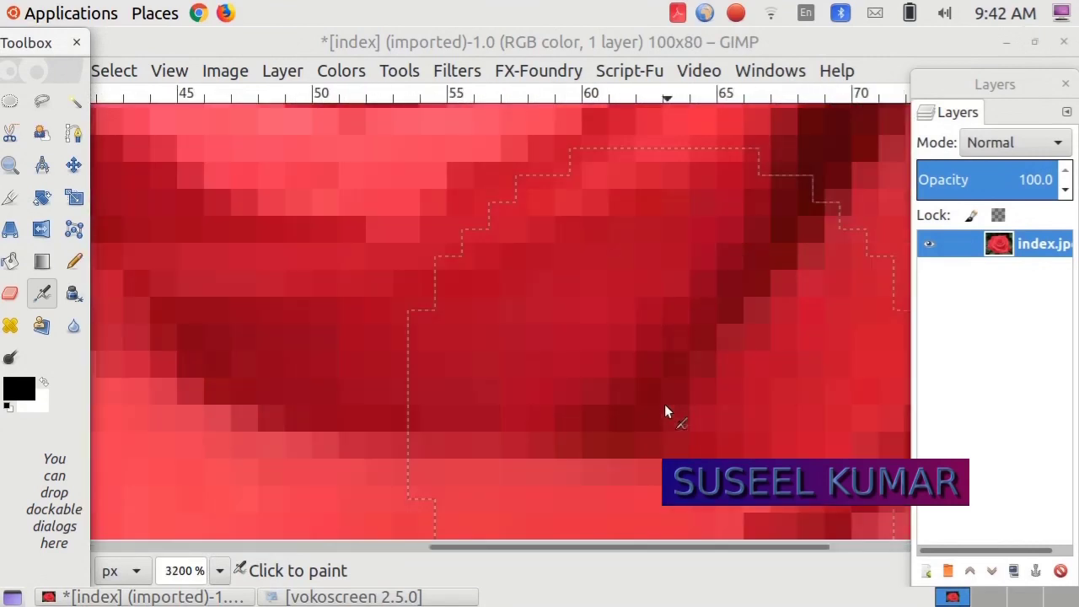
scroll(664, 404, down, 2)
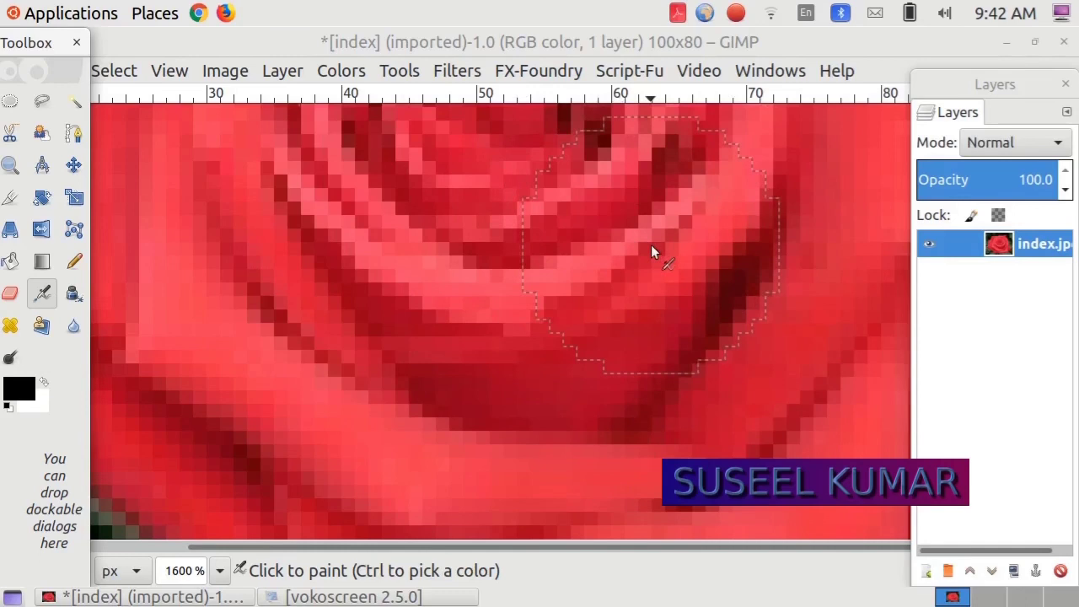
ctrl+scroll(689, 334, up, 2)
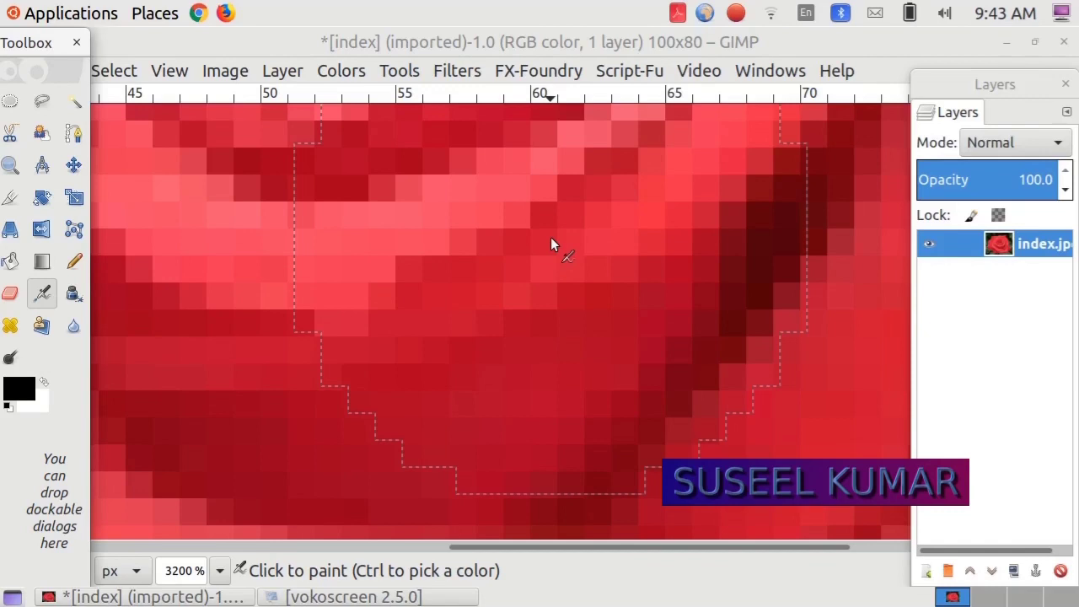
Step: Pan the 3200% view over the rose petals
drag(551, 237, 499, 202)
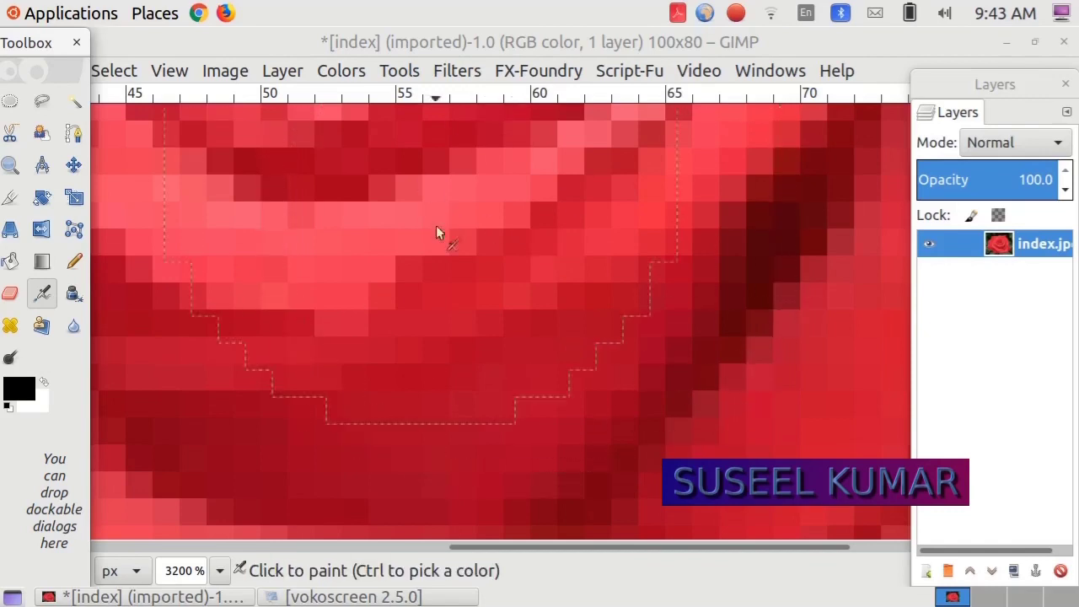